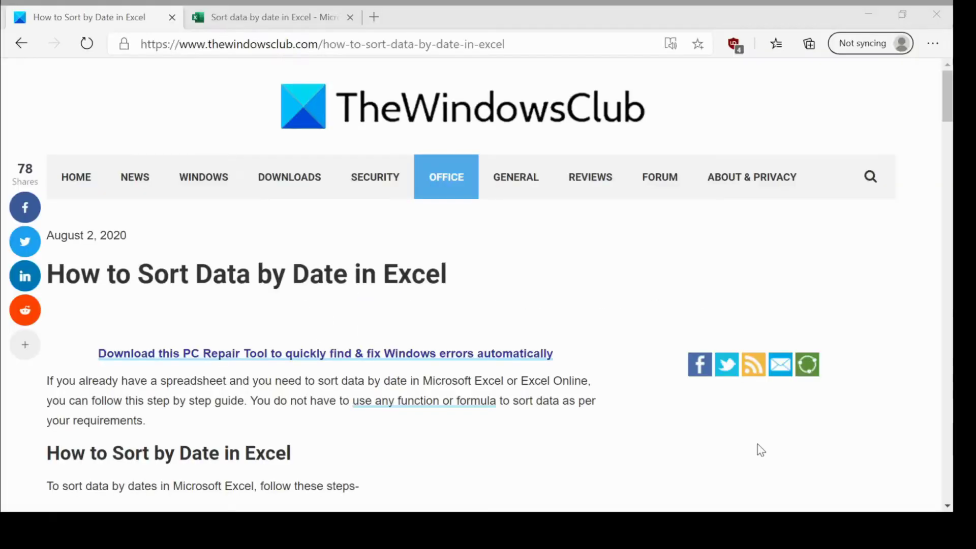
# Bring the browser to the front and switch to the Date/Sport workbook
pyautogui.click(151, 281)
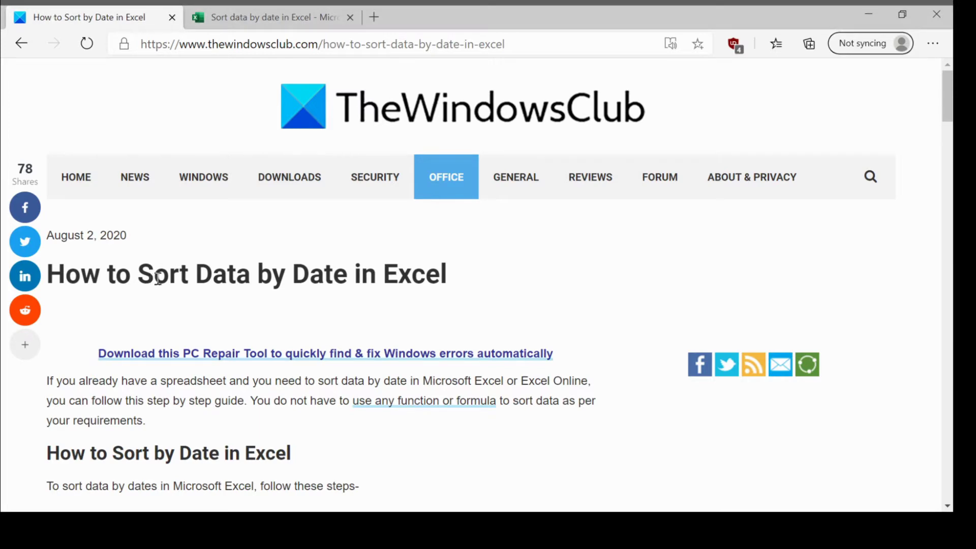
pyautogui.click(236, 47)
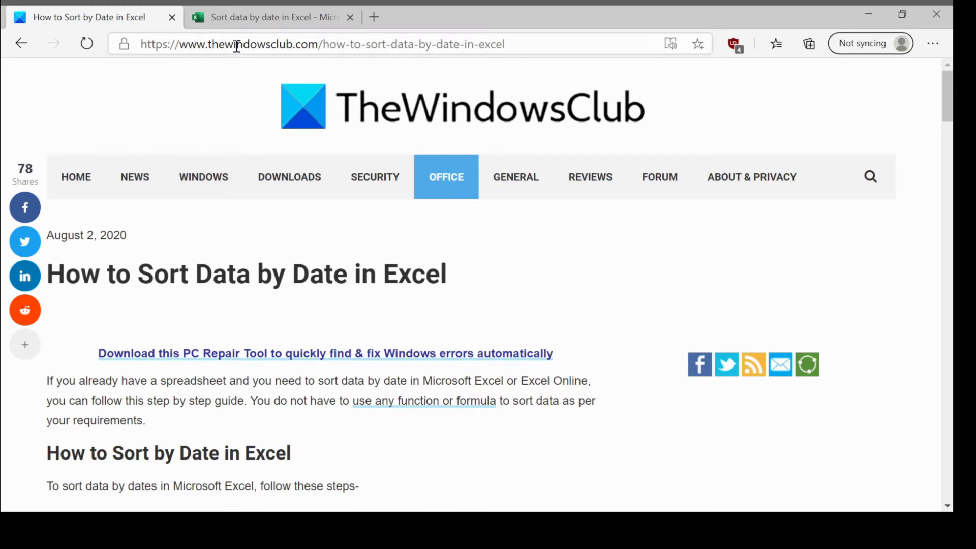
pyautogui.click(244, 14)
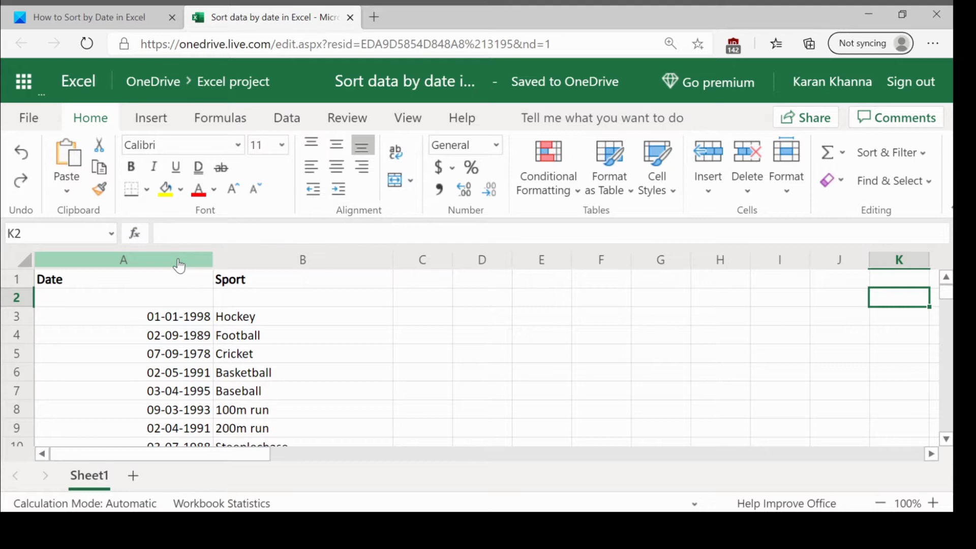
# Select the ten dates in cells A3 through A12 under the Date heading
pyautogui.click(179, 263)
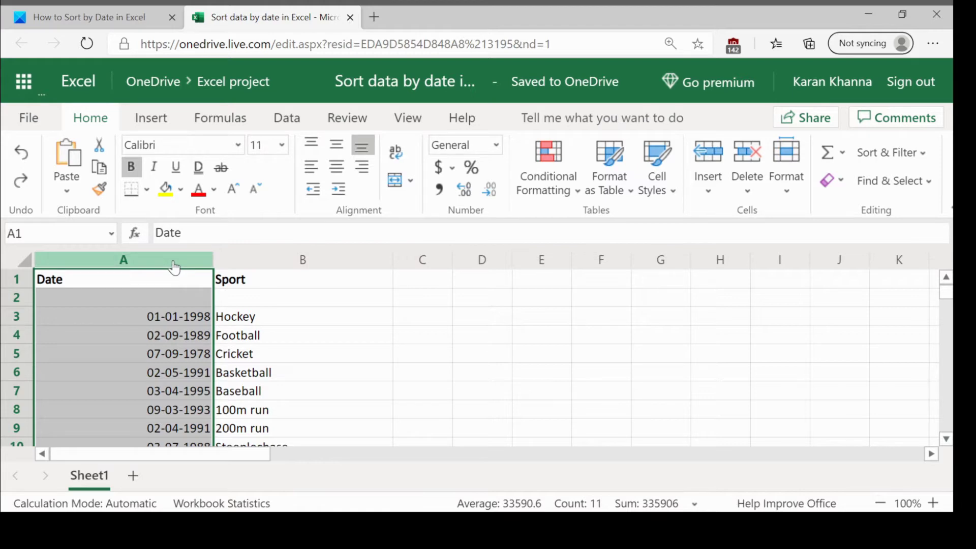
pyautogui.click(176, 299)
pyautogui.moveTo(160, 318); pyautogui.dragTo(189, 407)
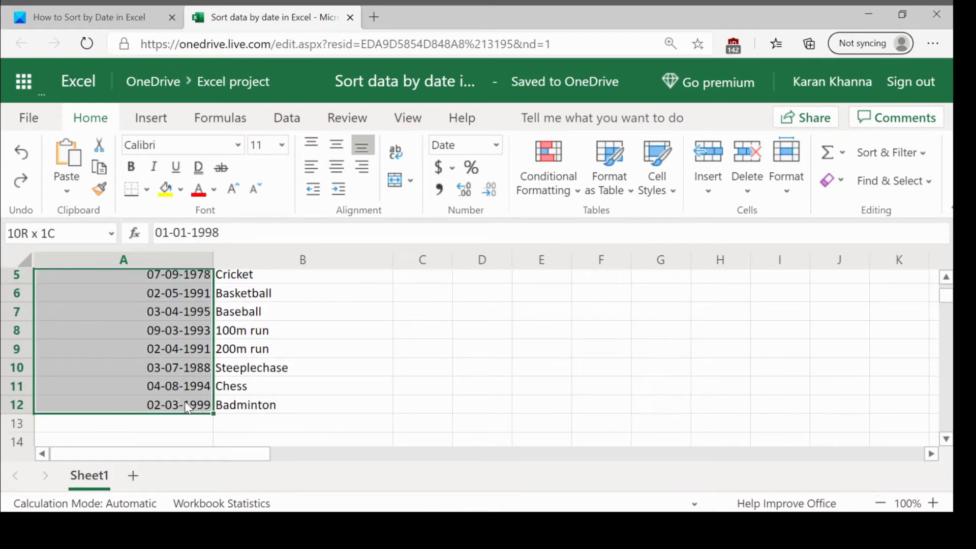
pyautogui.scroll(2, 658, 398)
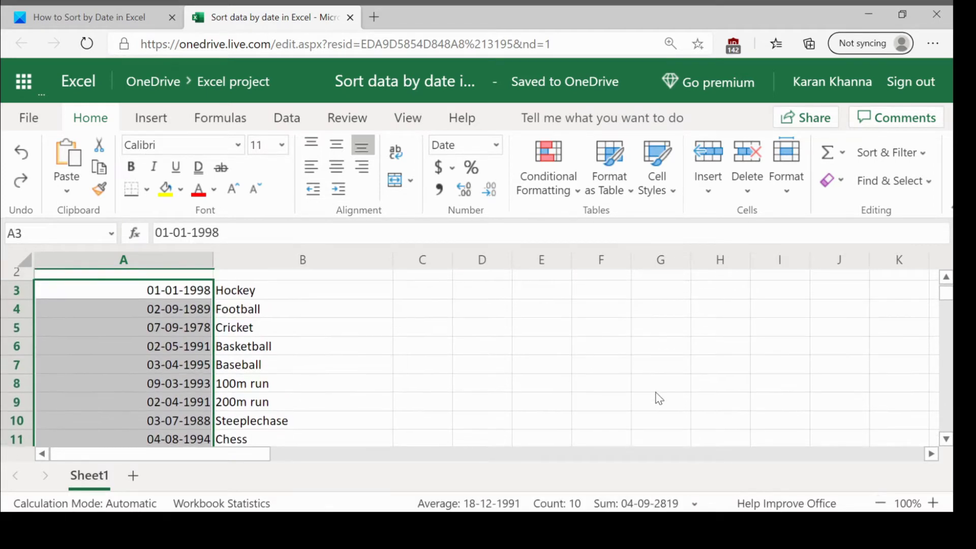
pyautogui.scroll(2, 659, 398)
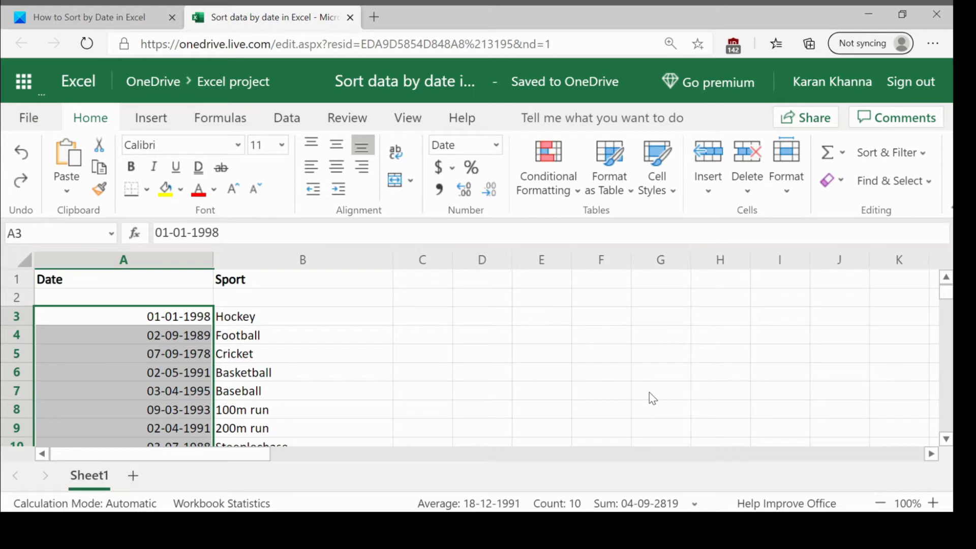
# Sort only the A3:A12 dates oldest to newest, leaving the sports unsorted
pyautogui.click(904, 154)
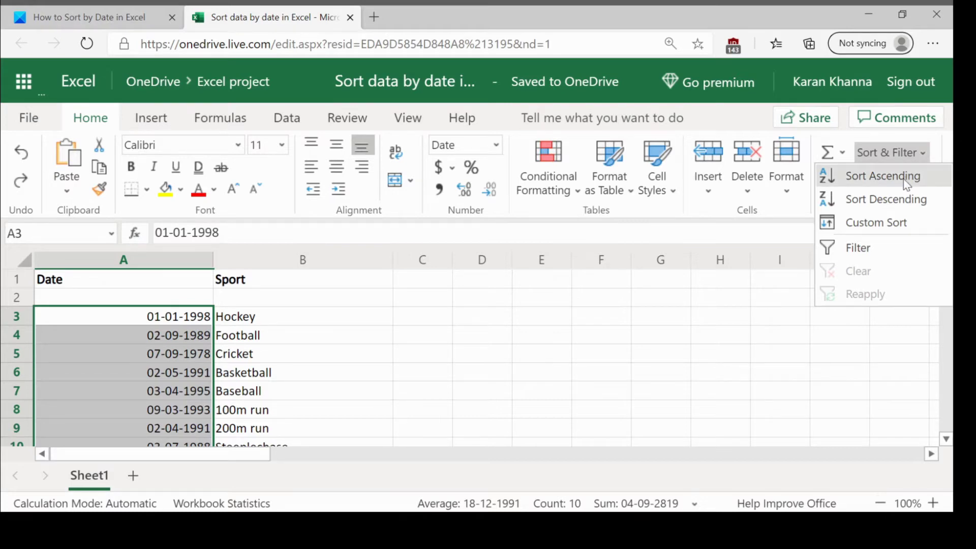
pyautogui.click(904, 180)
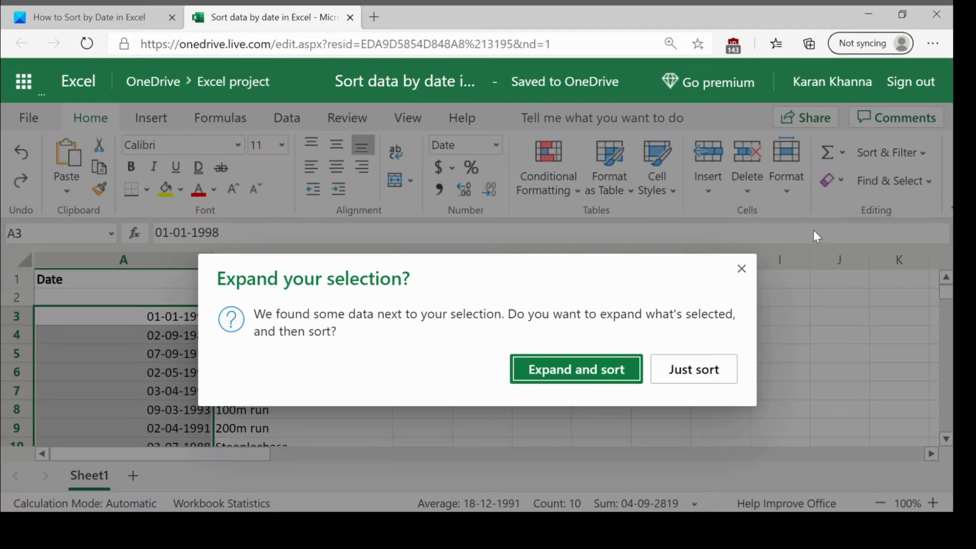
pyautogui.click(710, 377)
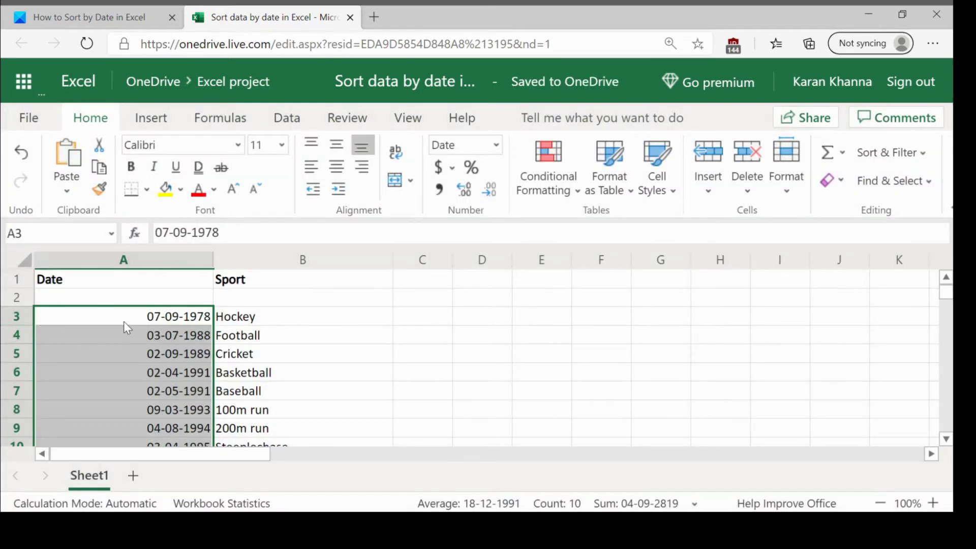
pyautogui.scroll(-2, 124, 325)
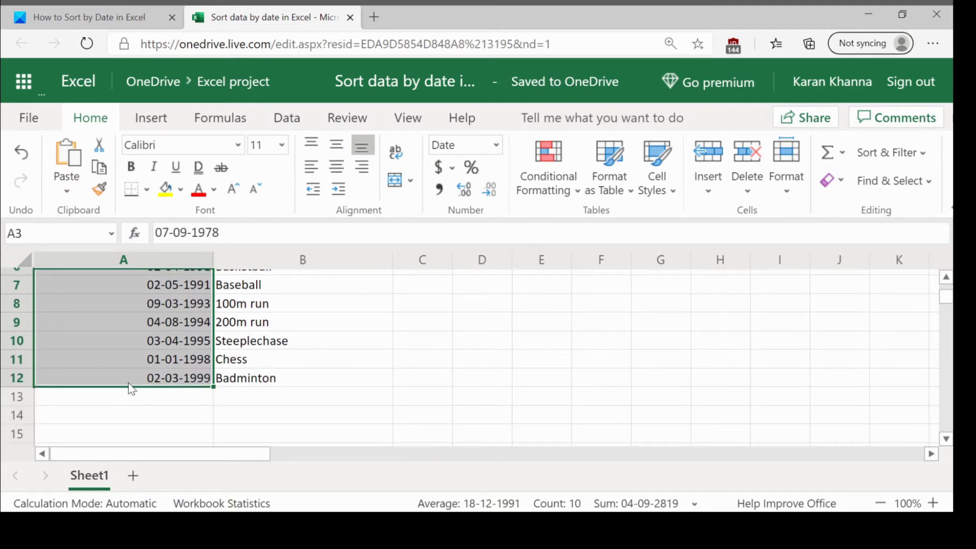
pyautogui.scroll(3, 128, 381)
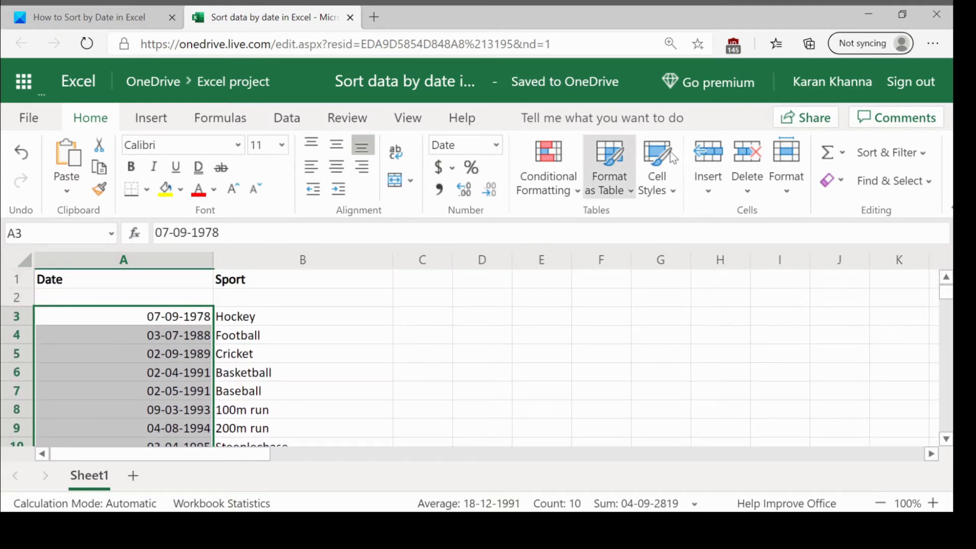
# Re-sort only the A3:A12 dates newest to oldest, keeping the sports in place
pyautogui.click(892, 153)
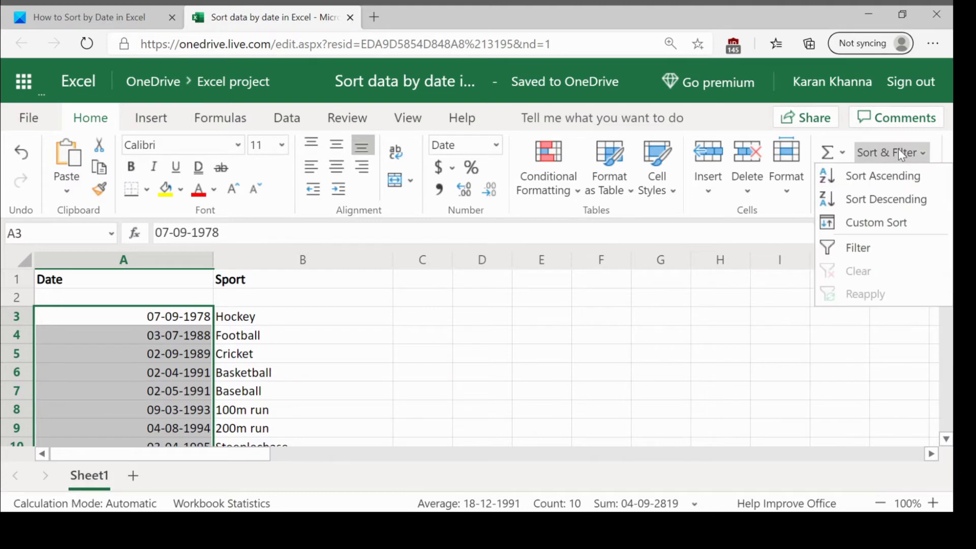
pyautogui.click(887, 199)
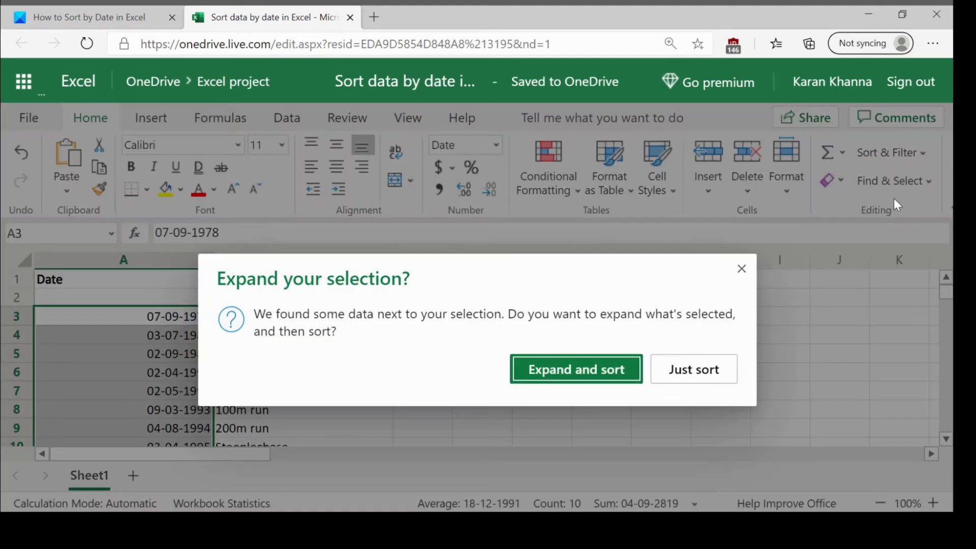
pyautogui.click(693, 369)
pyautogui.click(622, 374)
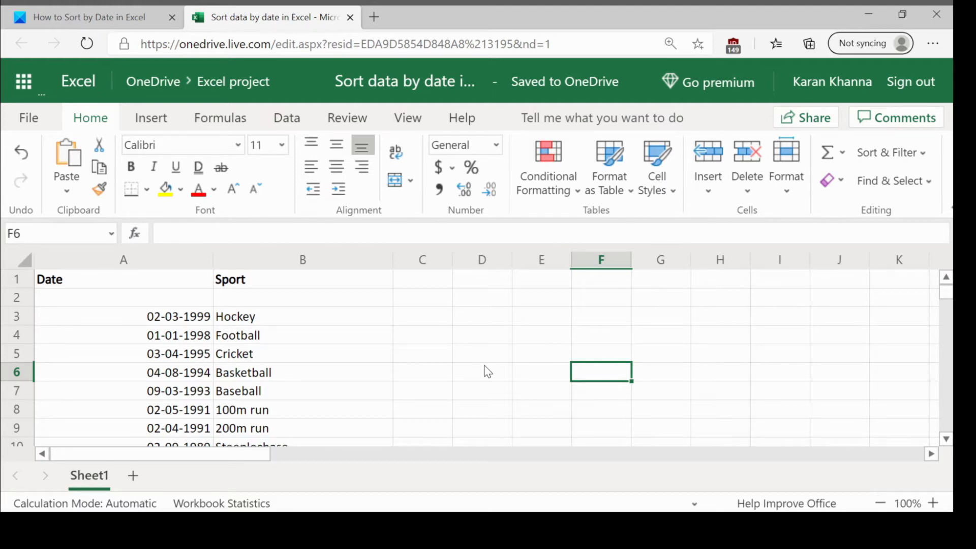
# Undo the ascending and descending date sorts with Ctrl+Z
pyautogui.hotkey('ctrl', 'z')
pyautogui.hotkey('ctrl', 'z')
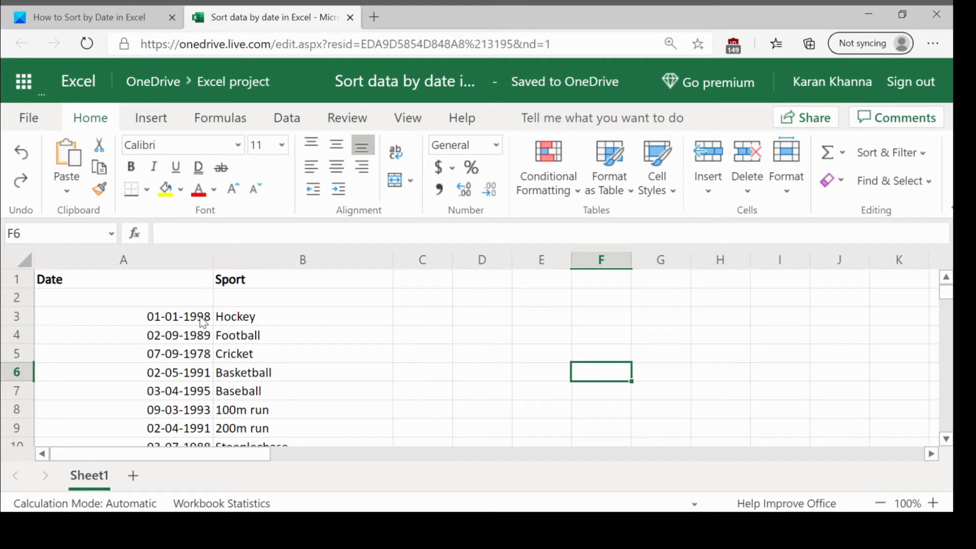
# Select the dates and sports in A3:B12 and show the Sort & Filter options
pyautogui.moveTo(202, 318)
pyautogui.mouseDown()
pyautogui.moveTo(279, 380)
pyautogui.moveTo(280, 412)
pyautogui.mouseUp()
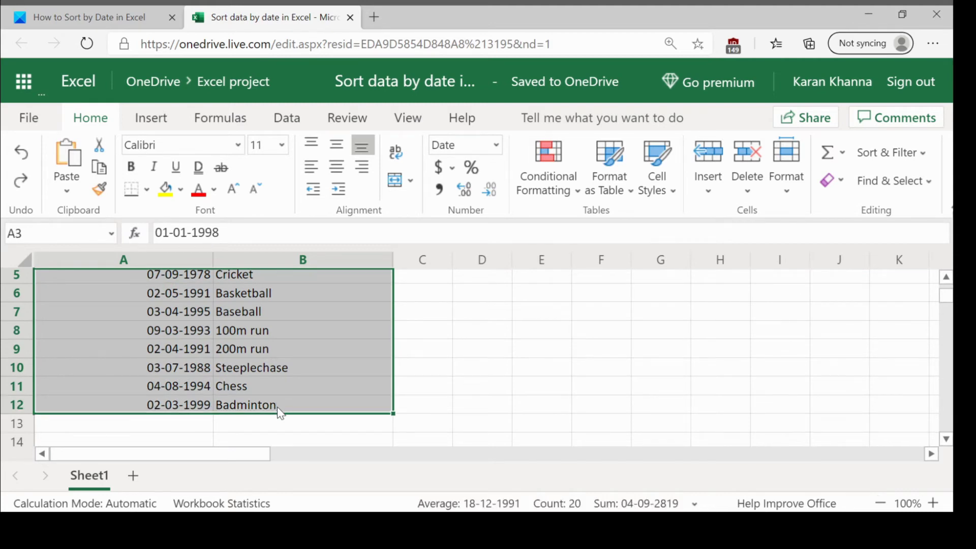
pyautogui.scroll(3, 278, 405)
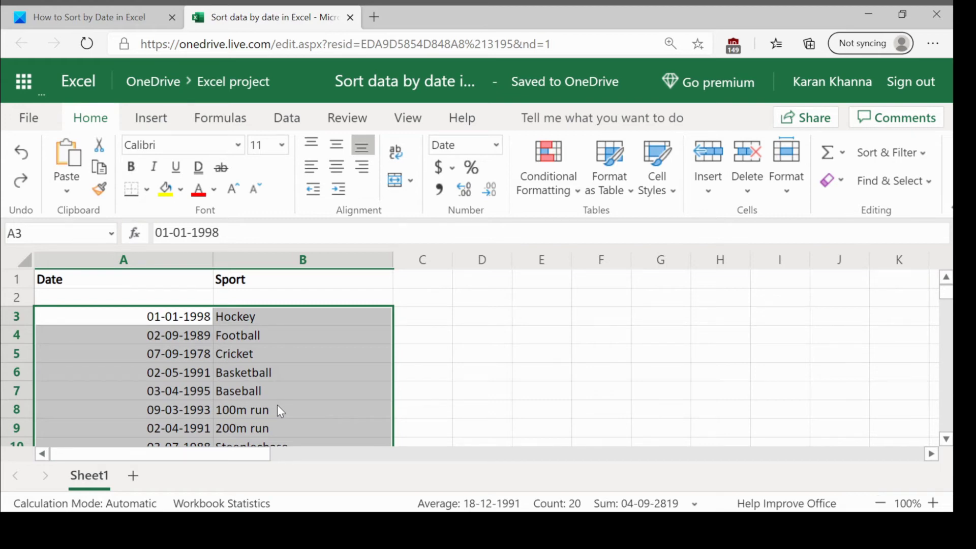
pyautogui.click(919, 151)
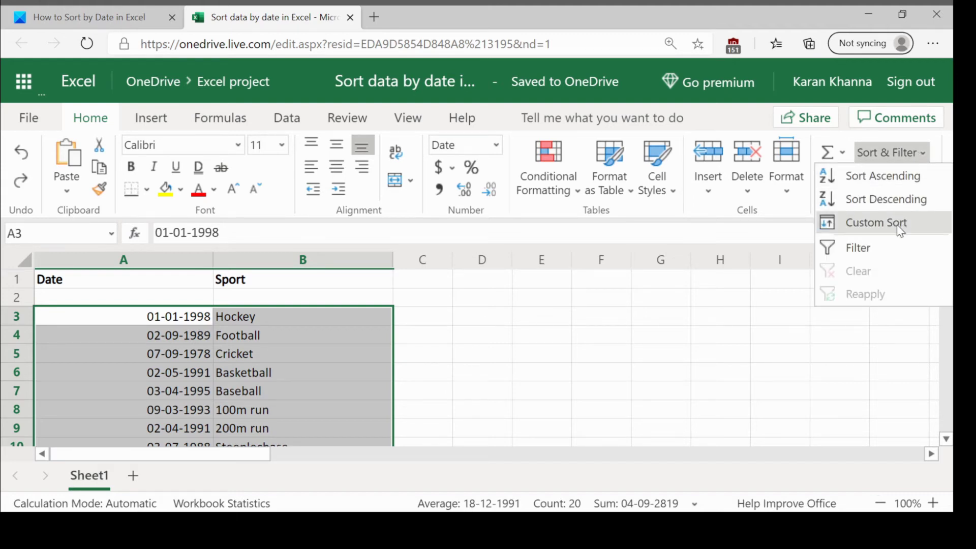
# Custom-sort A3:B12 by Column A cell values in ascending order
pyautogui.click(877, 222)
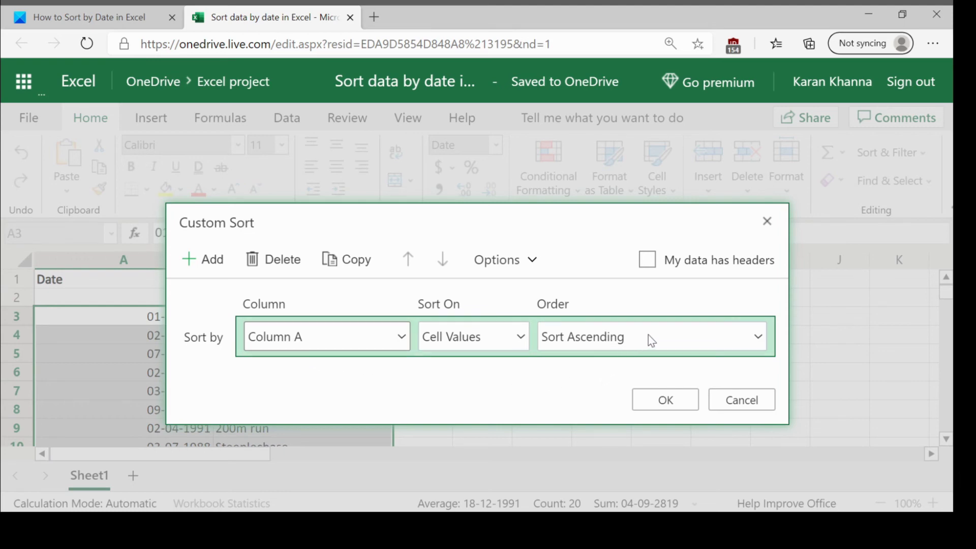
pyautogui.click(665, 402)
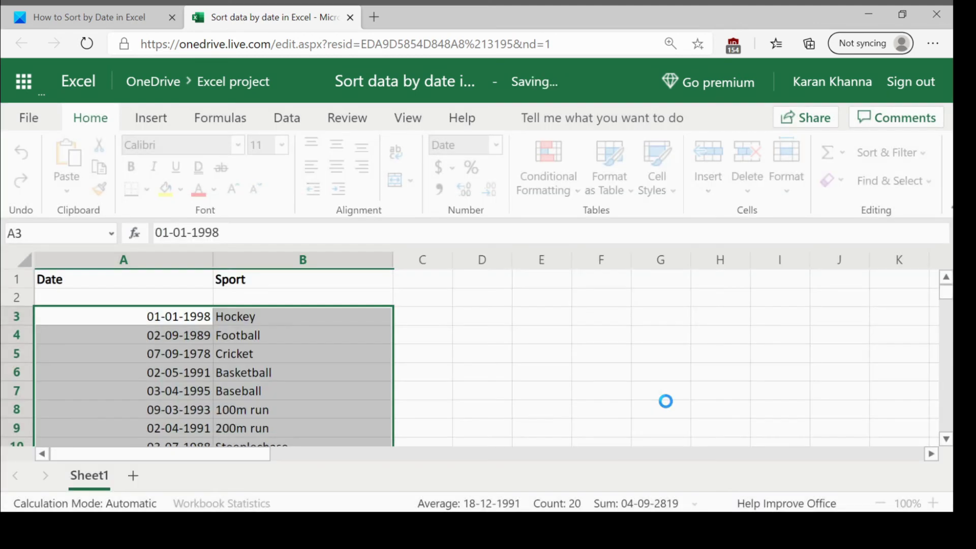
pyautogui.click(321, 325)
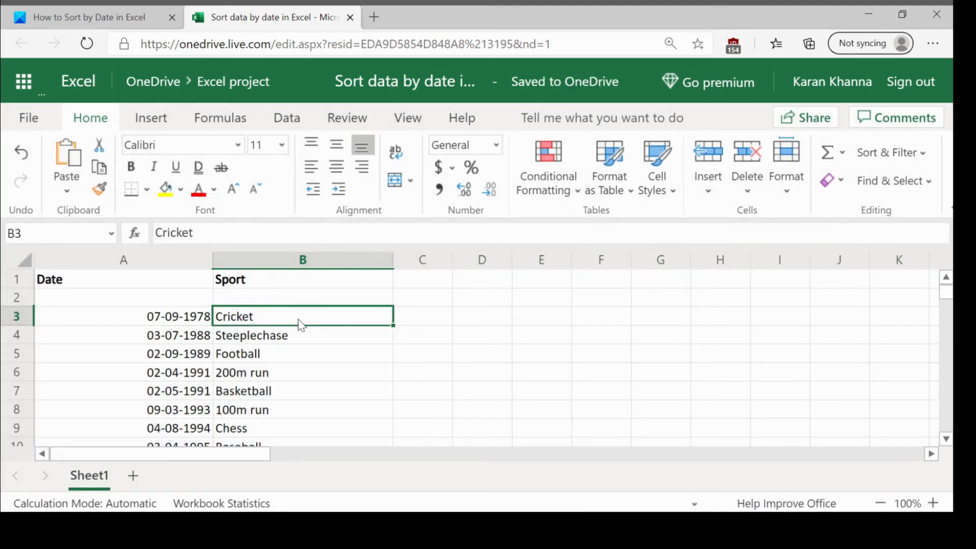